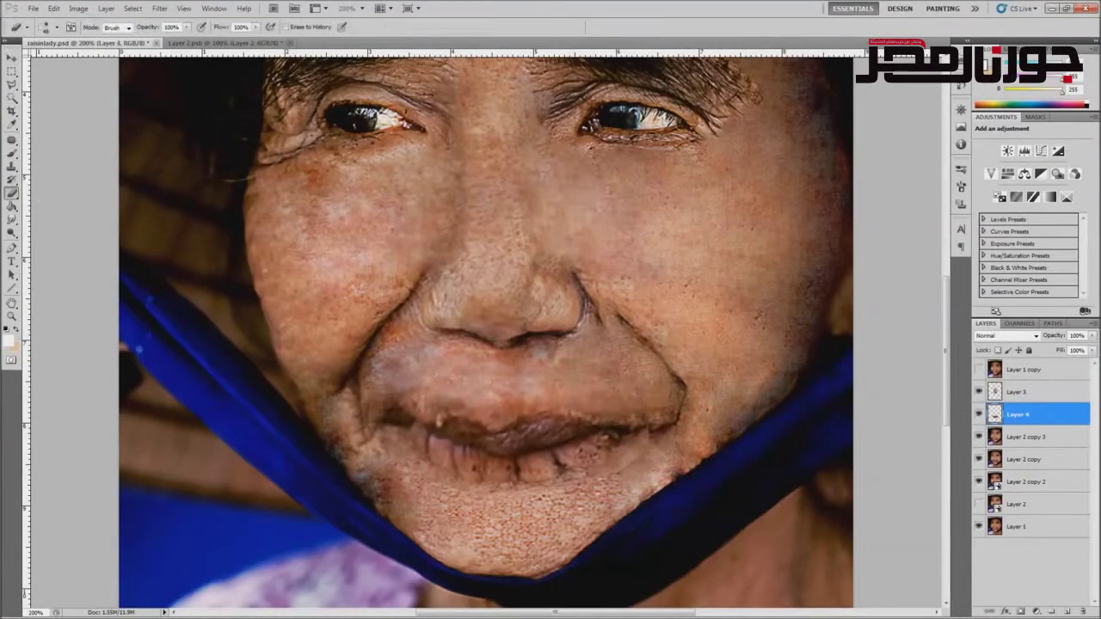
Step: Select the eye and eyebrow areas of the face with the Polygonal Lasso and reshape them on separate layers
{"action": "key", "text": "z"}
{"action": "left_click", "coordinate": [519, 526]}
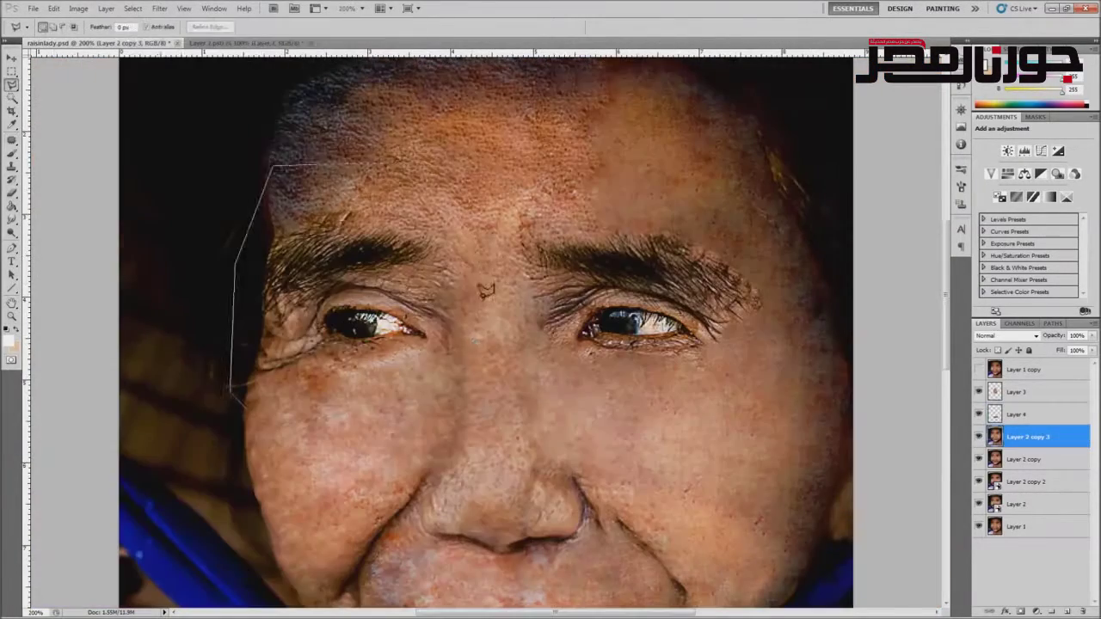
{"action": "left_click", "coordinate": [53, 8]}
{"action": "left_click", "coordinate": [233, 332]}
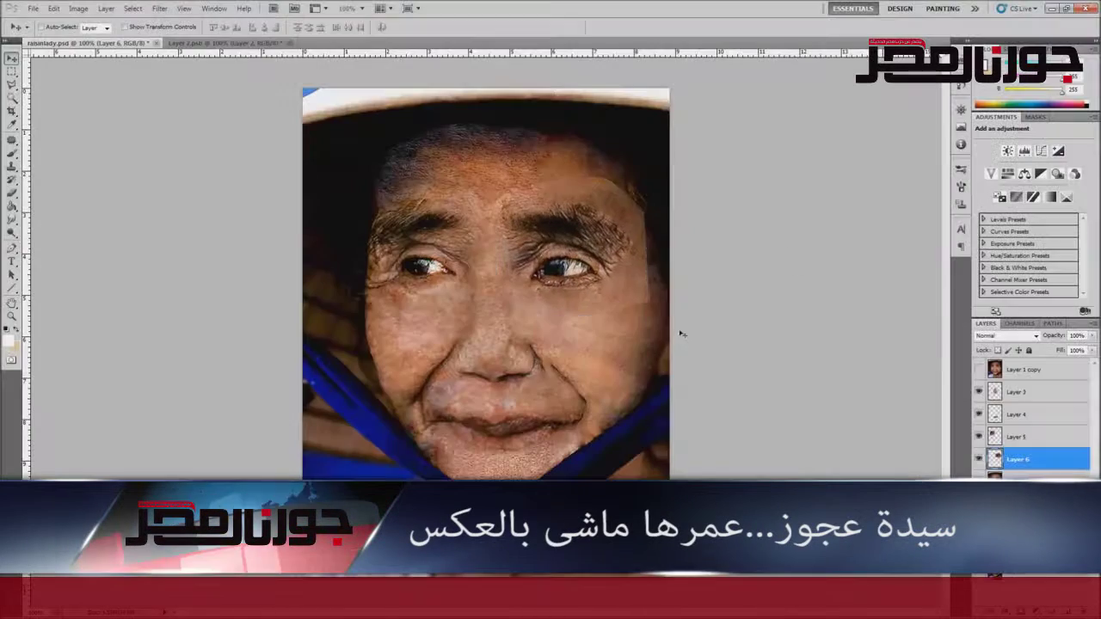
Step: Heal forehead and brow wrinkles on Layer 12 copy with the content-aware Spot Healing Brush, and start Liquify for the face
{"action": "key", "text": "j"}
{"action": "key", "text": "alt+]"}
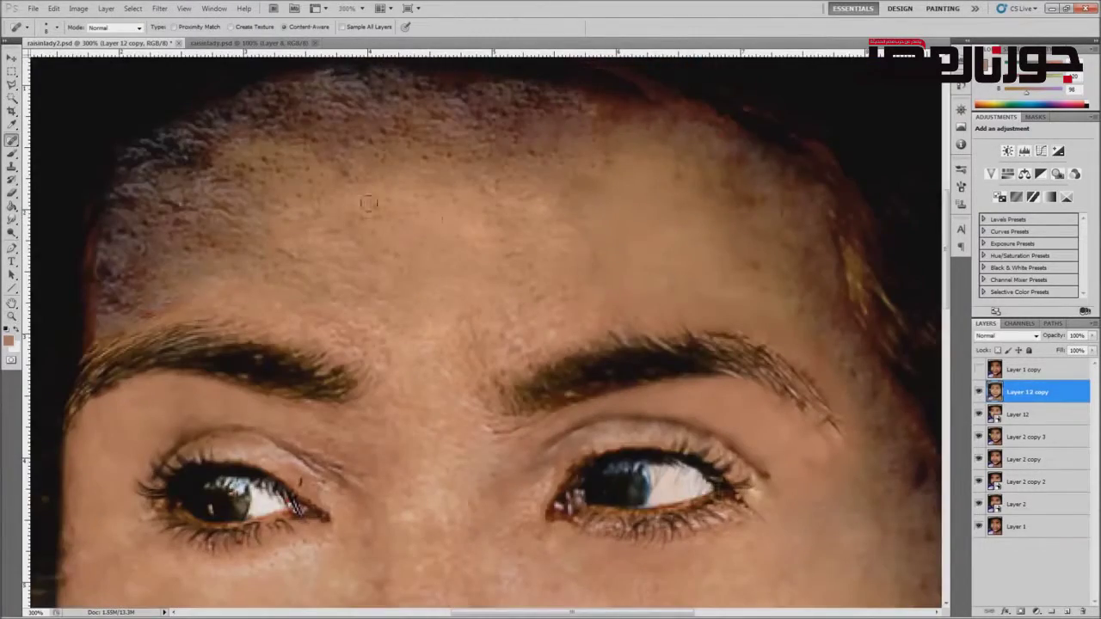
{"action": "scroll", "coordinate": [369, 258], "scroll_direction": "down", "scroll_amount": 10}
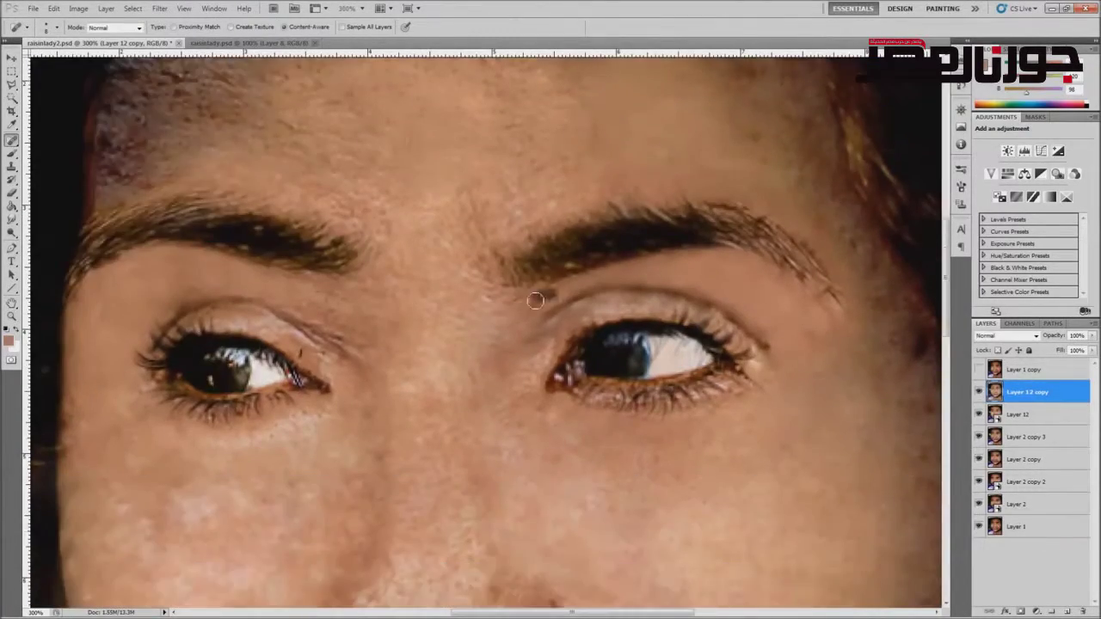
{"action": "scroll", "coordinate": [380, 323], "scroll_direction": "up", "scroll_amount": 10}
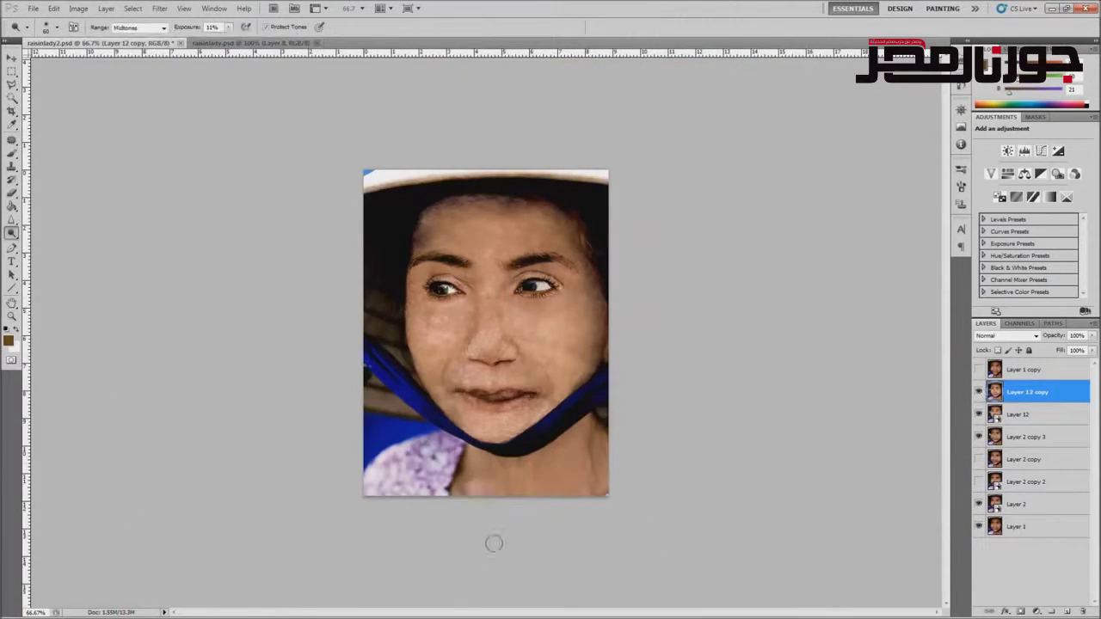
{"action": "key", "text": "shift+ctrl+x"}
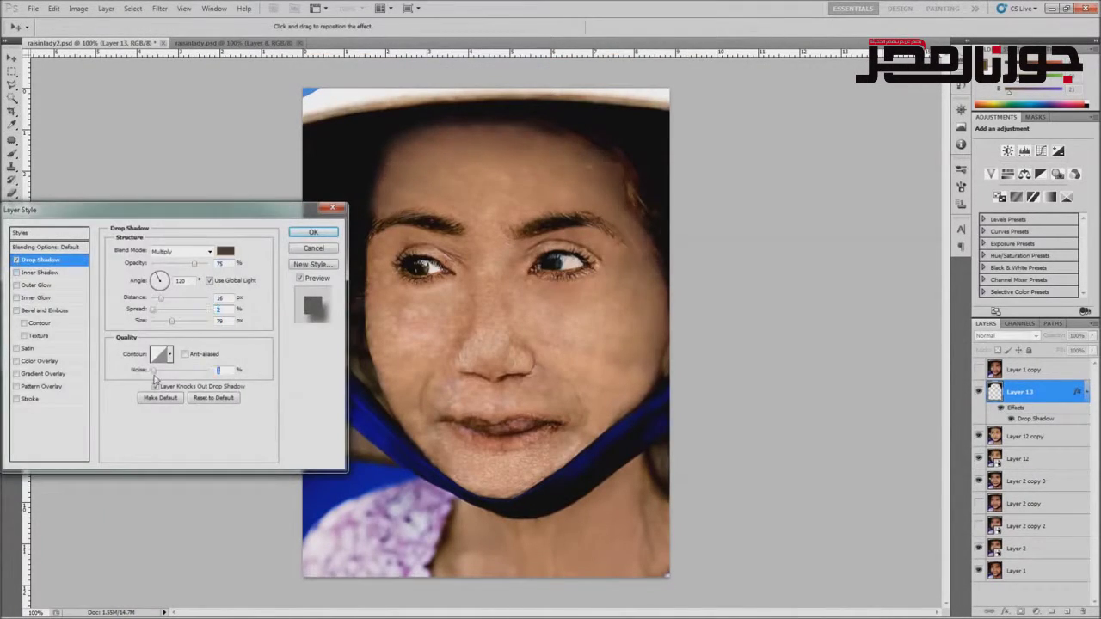
Step: Give Layer 13 a Multiply drop shadow with 75% opacity, 16 px distance, 2% spread and 79 px size, and duplicate the layer
{"action": "key", "text": "Return"}
{"action": "key", "text": "ctrl+j"}
{"action": "key", "text": "ctrl+minus"}
Step: Recolour the matched tones on Layer 12 copy 2 with Replace Color at hue -1, saturation +55 and lightness -11
{"action": "key", "text": "b"}
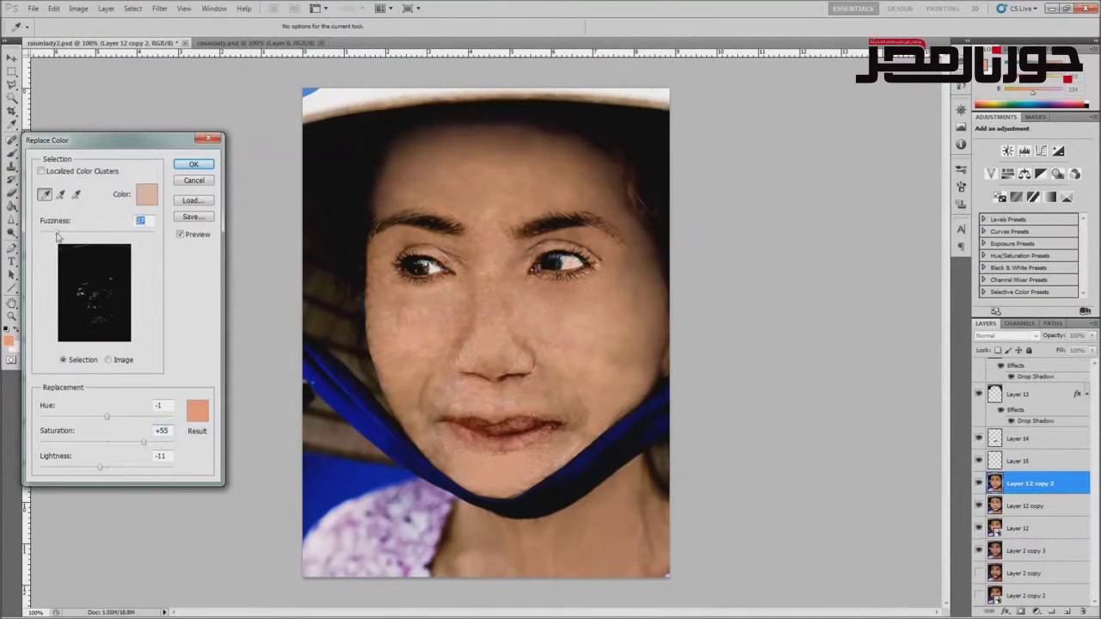
{"action": "key", "text": "Return"}
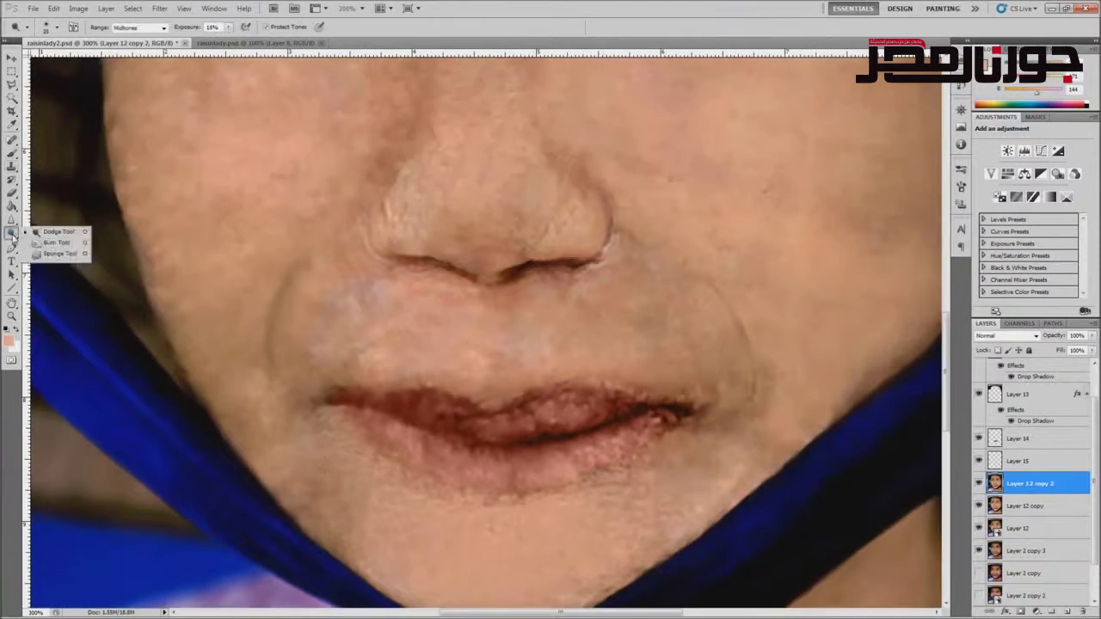
{"action": "scroll", "coordinate": [425, 245], "scroll_direction": "up", "scroll_amount": 5}
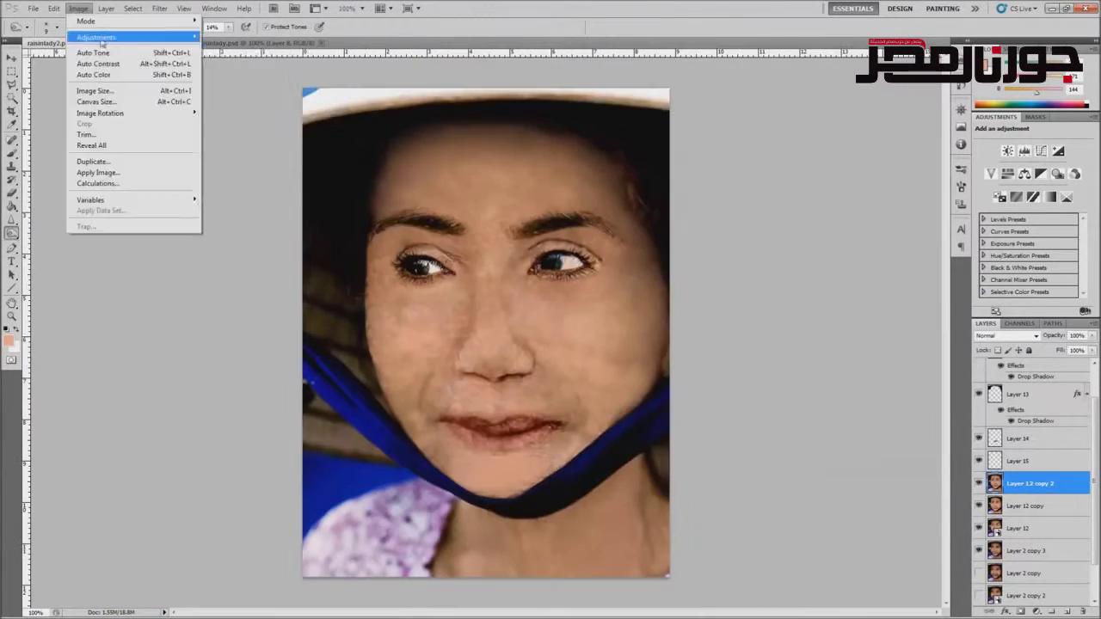
Step: Apply a tonal image adjustment to the face and compare the duplicated face layers by their visibility
{"action": "left_click", "coordinate": [737, 174]}
{"action": "left_click", "coordinate": [867, 172]}
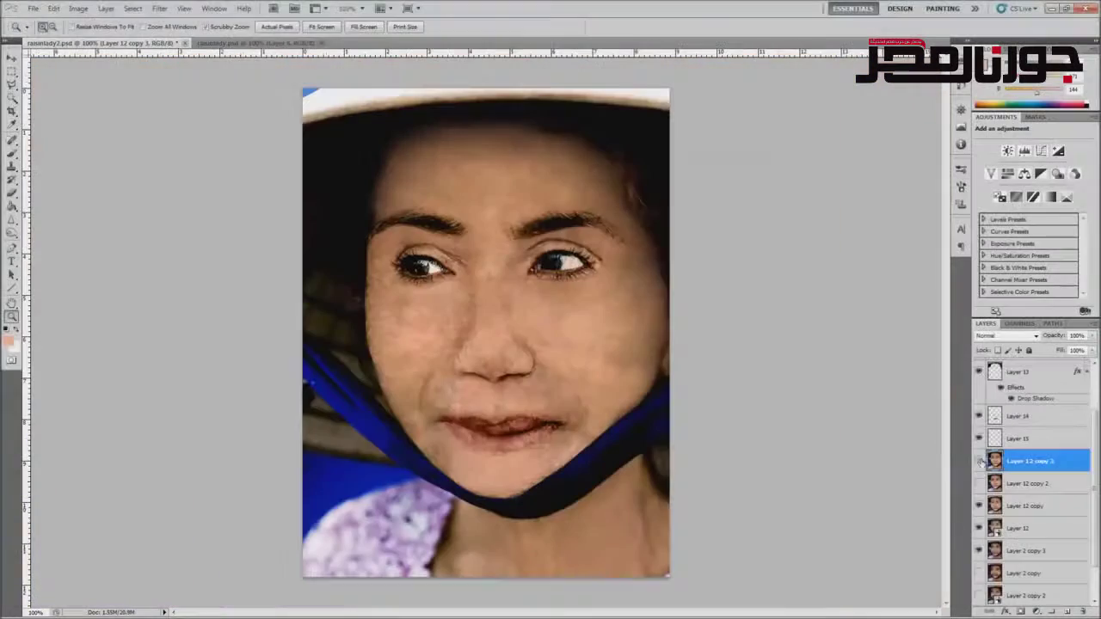
{"action": "left_click", "coordinate": [106, 8]}
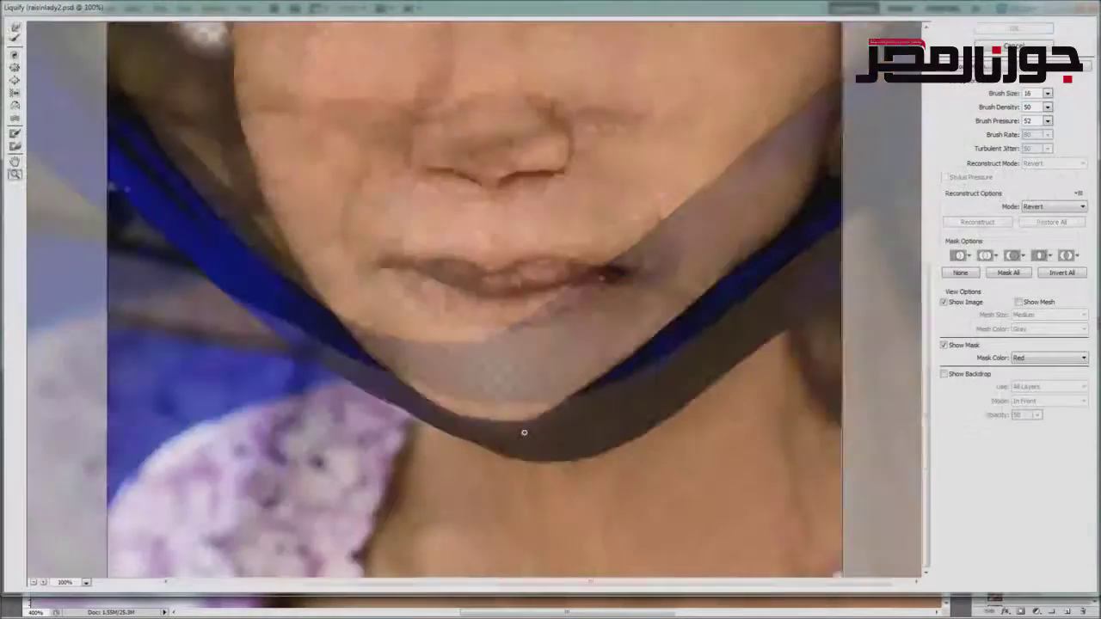
Step: Apply the Liquify reshaping with brush size 16, density 50 and pressure 52, and open Layer 14's drop shadow settings
{"action": "left_click", "coordinate": [1015, 29]}
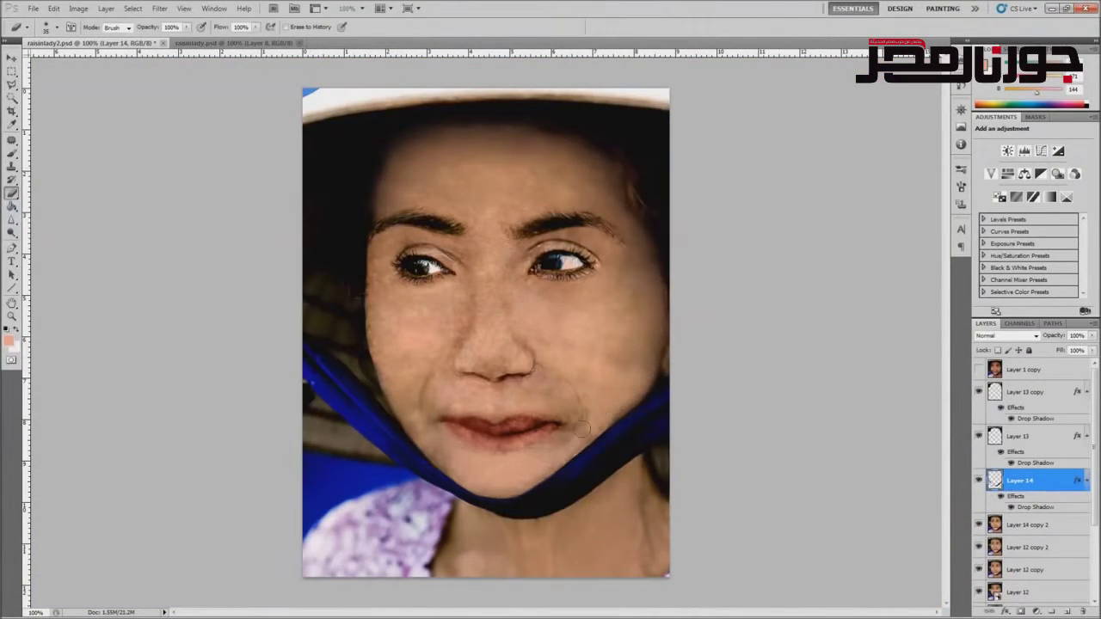
{"action": "double_click", "coordinate": [1036, 507]}
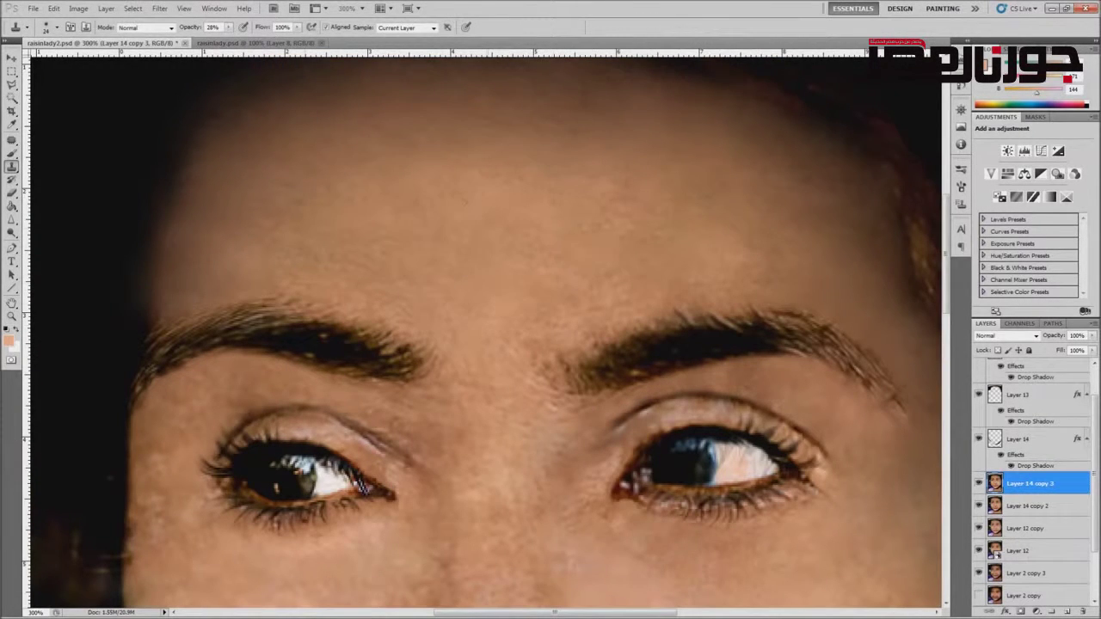
Step: Smooth the forehead, nose and cheek skin on Layer 14 copy 3 with the Clone Stamp at 28% opacity
{"action": "scroll", "coordinate": [486, 331], "scroll_direction": "down", "scroll_amount": 4}
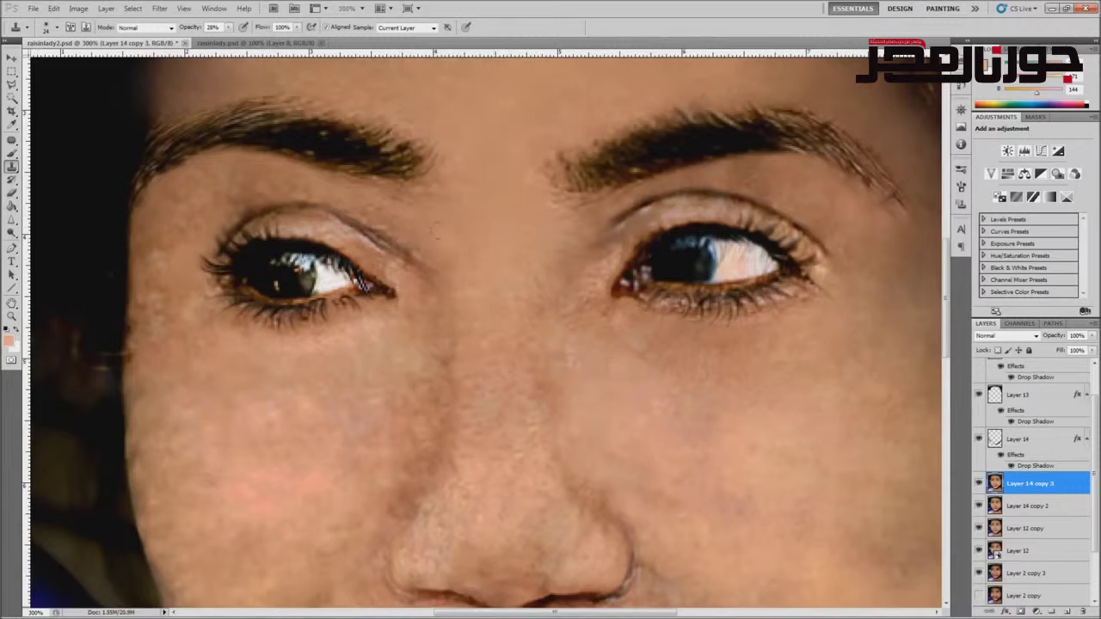
{"action": "scroll", "coordinate": [486, 331], "scroll_direction": "down", "scroll_amount": 2}
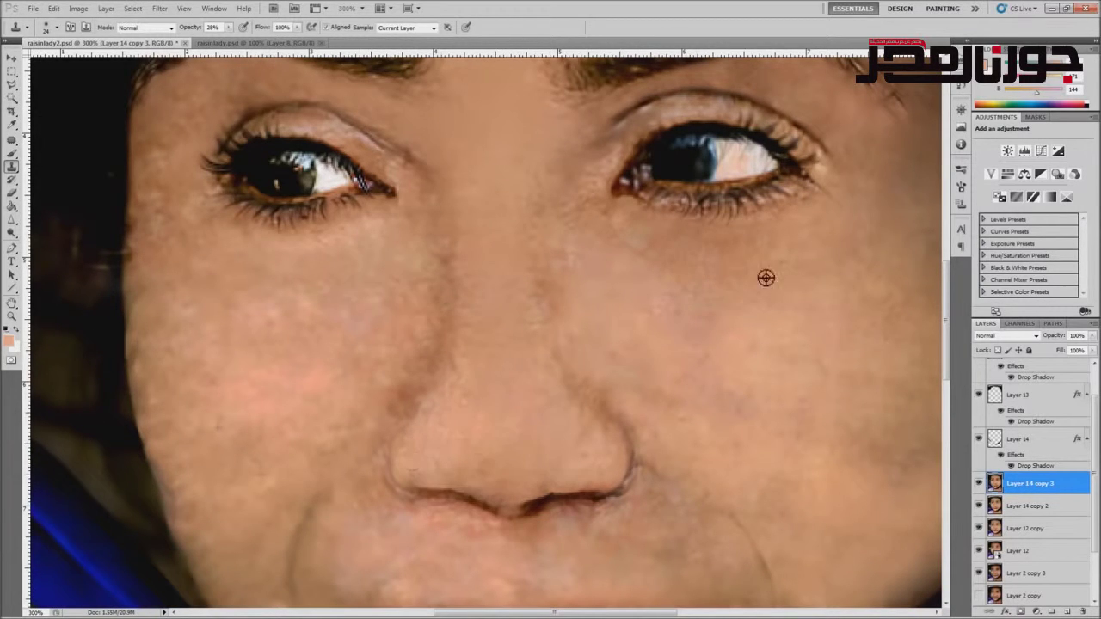
{"action": "scroll", "coordinate": [401, 243], "scroll_direction": "down", "scroll_amount": 1}
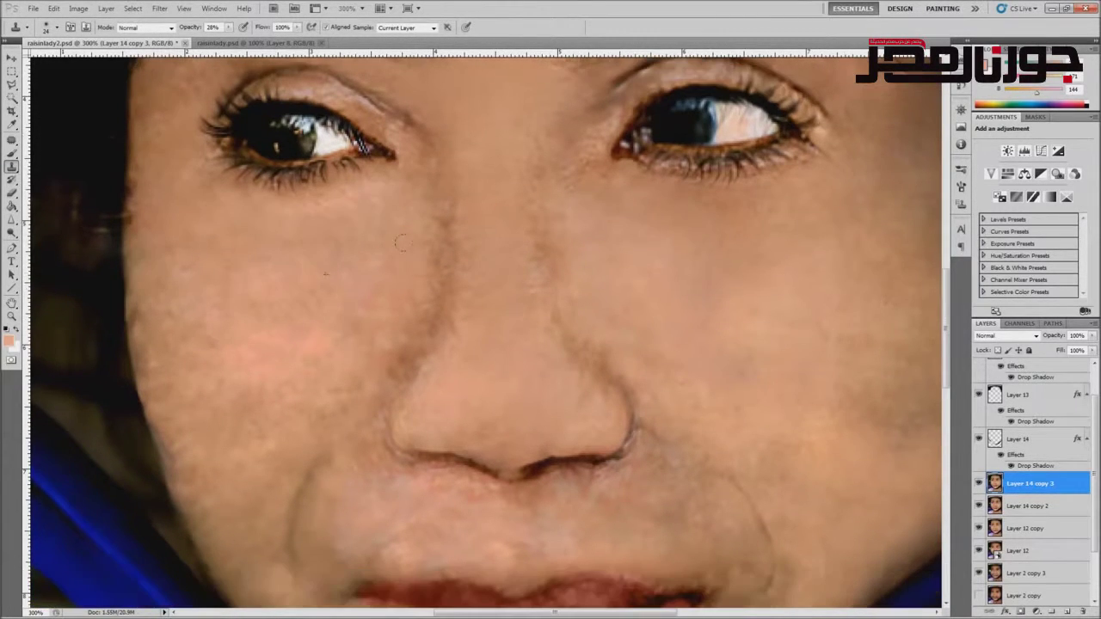
{"action": "scroll", "coordinate": [486, 331], "scroll_direction": "down", "scroll_amount": 3}
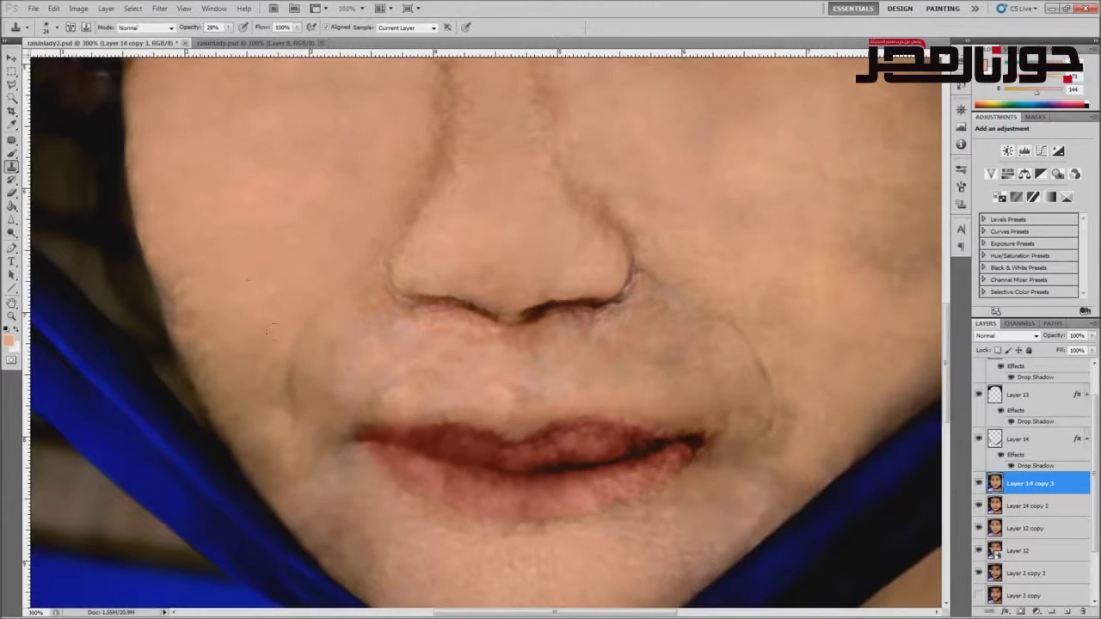
{"action": "scroll", "coordinate": [272, 331], "scroll_direction": "down", "scroll_amount": 2}
{"action": "scroll", "coordinate": [549, 222], "scroll_direction": "up", "scroll_amount": 4}
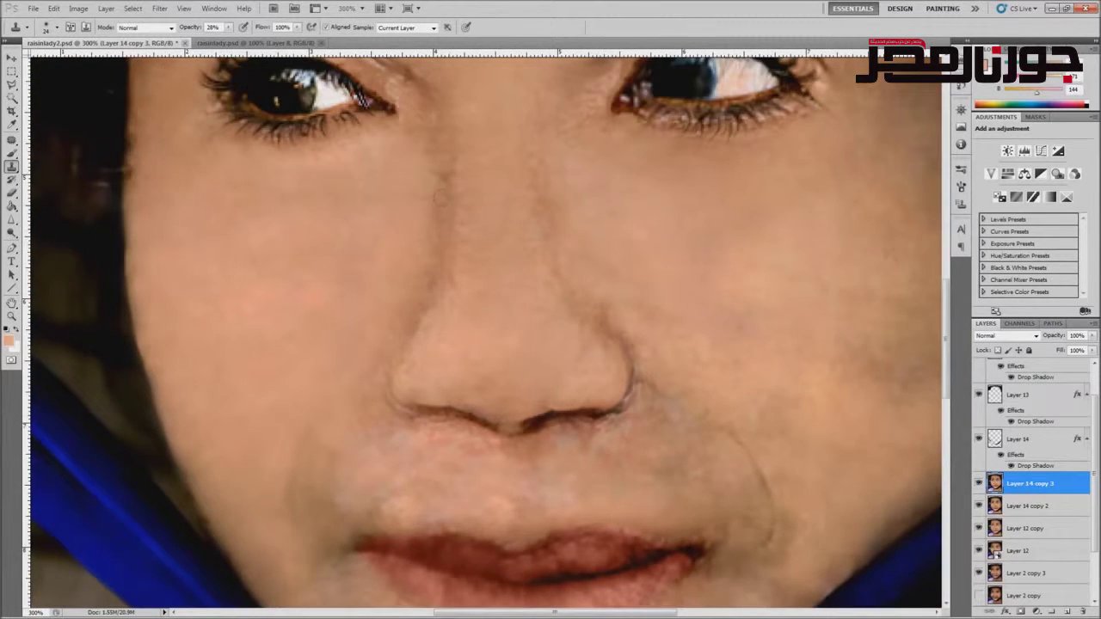
Step: Clone smooth skin over the blotches on the right cheek, the jaw and around the mouth on Layer 14 copy 3
{"action": "scroll", "coordinate": [441, 196], "scroll_direction": "up", "scroll_amount": 4}
{"action": "scroll", "coordinate": [573, 370], "scroll_direction": "right", "scroll_amount": 5}
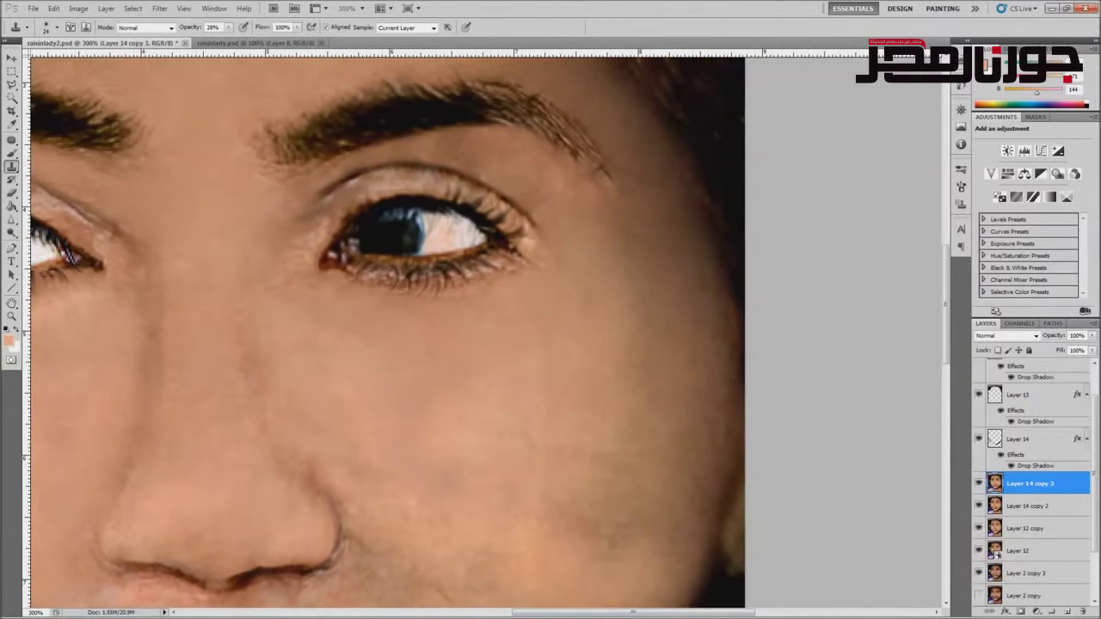
{"action": "left_click", "coordinate": [26, 28]}
{"action": "key", "text": "Escape"}
{"action": "scroll", "coordinate": [426, 247], "scroll_direction": "down", "scroll_amount": 4}
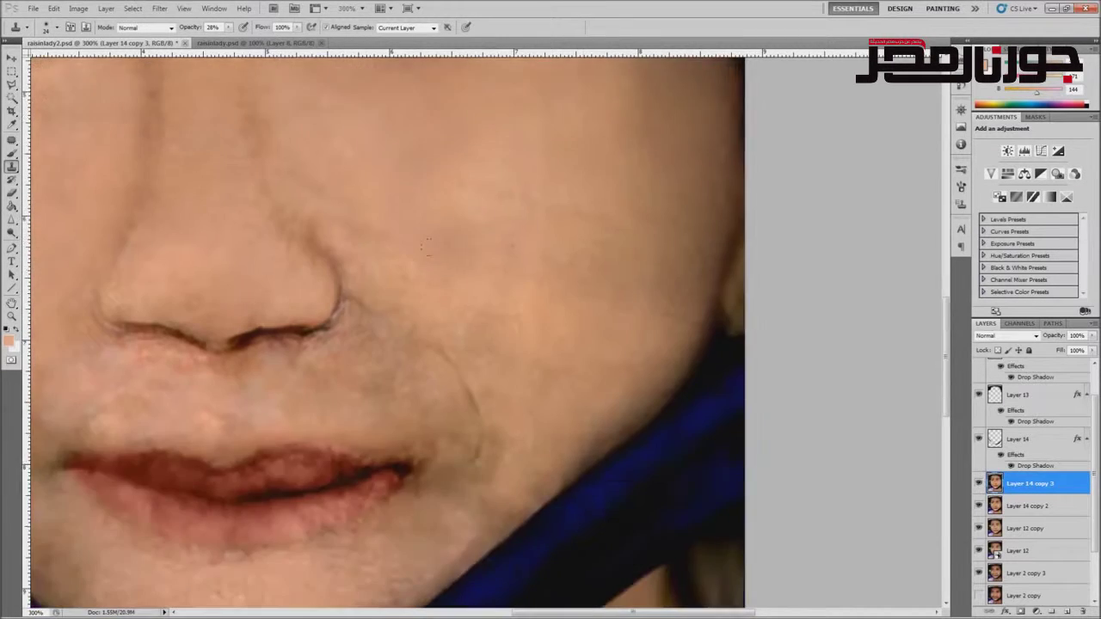
{"action": "scroll", "coordinate": [425, 247], "scroll_direction": "down", "scroll_amount": 2}
{"action": "scroll", "coordinate": [426, 246], "scroll_direction": "left", "scroll_amount": 3}
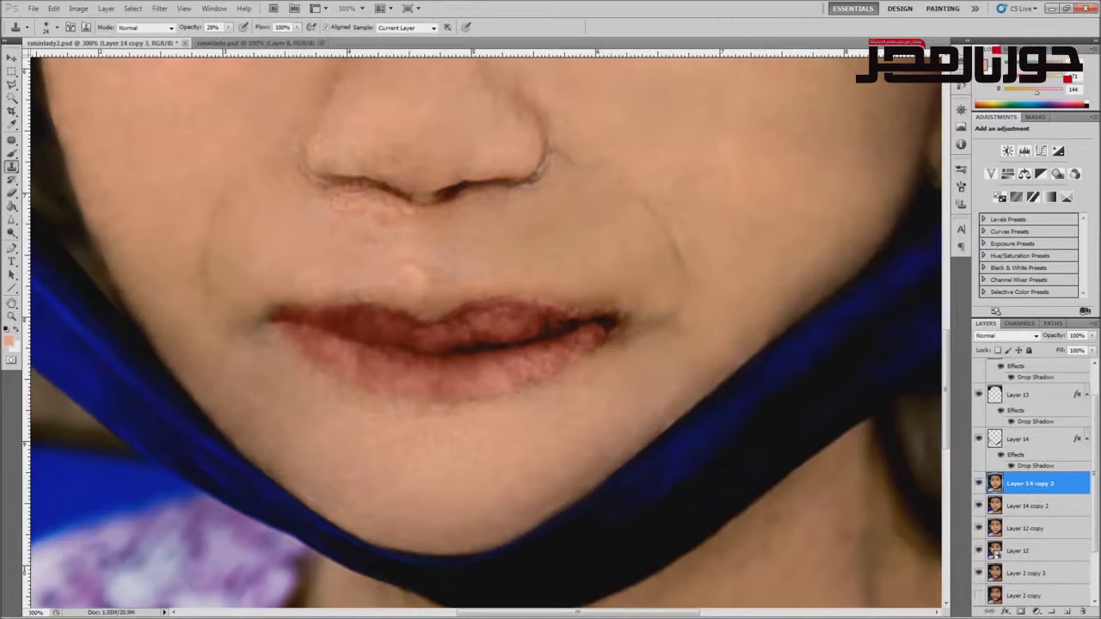
Step: Clean up the forehead's shadow edge beneath the hat brim with the Clone Stamp and check the whole portrait
{"action": "key", "text": "ctrl+0"}
{"action": "key", "text": "ctrl+plus"}
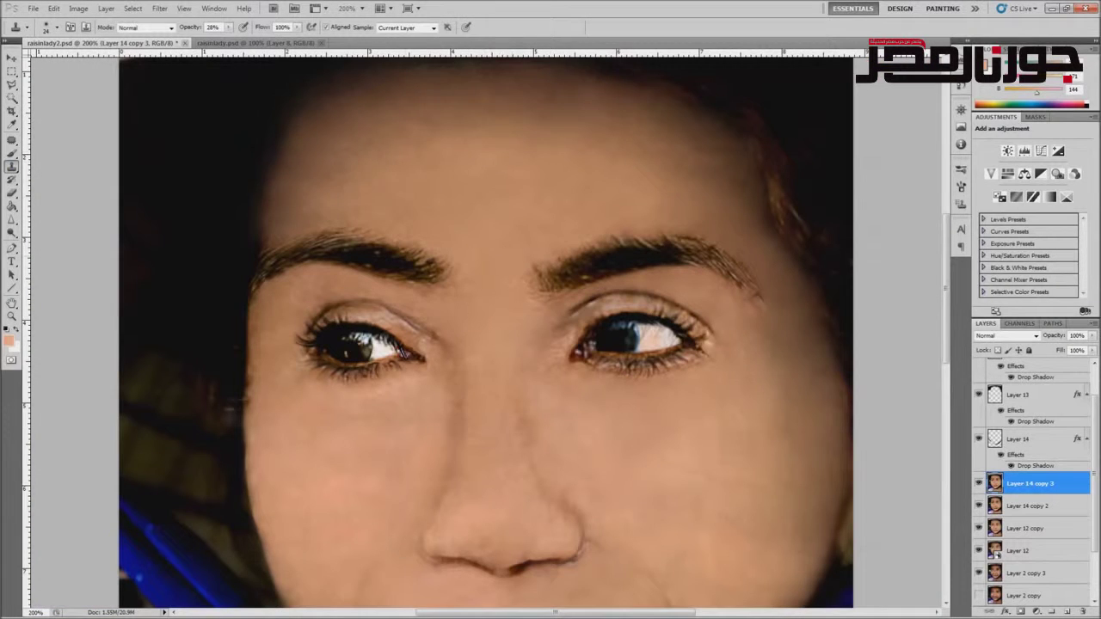
{"action": "scroll", "coordinate": [558, 220], "scroll_direction": "up", "scroll_amount": 3}
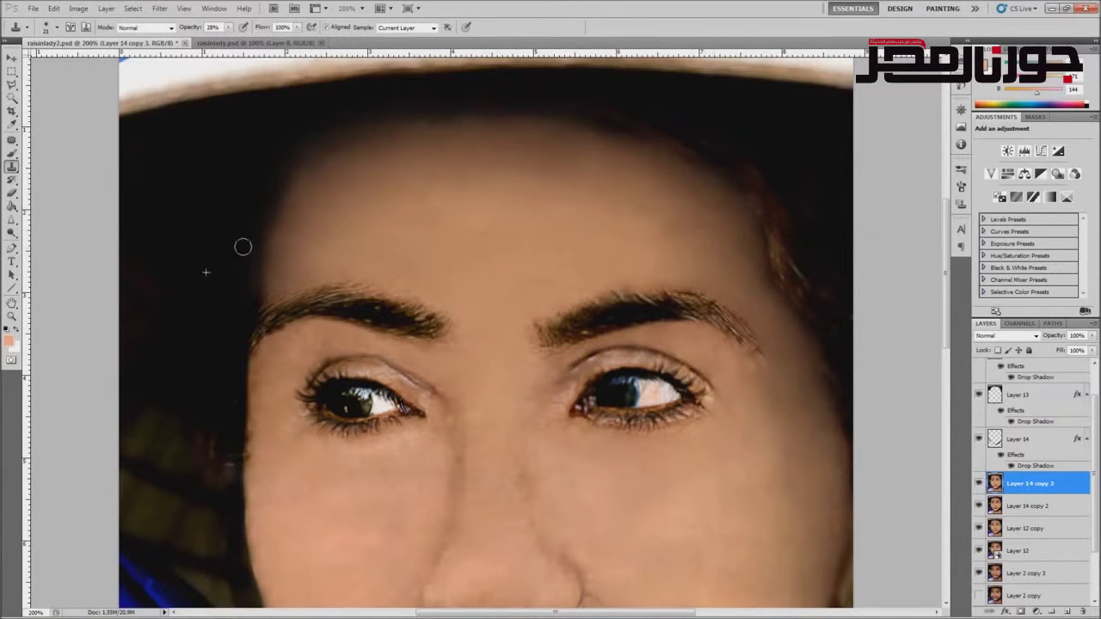
{"action": "key", "text": "ctrl+0"}
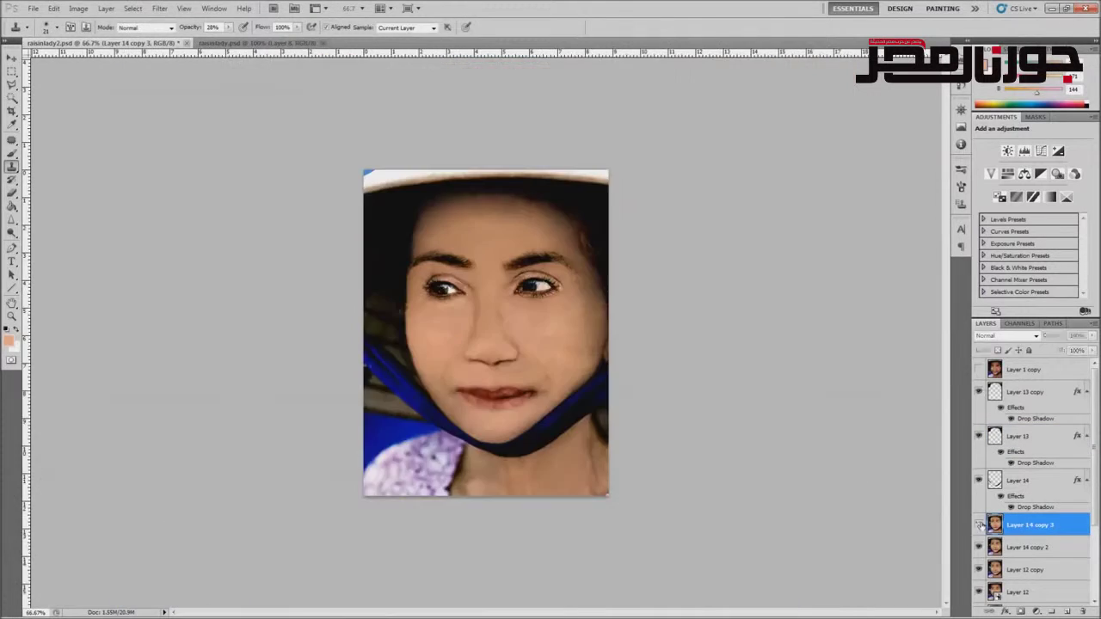
Step: Duplicate Layer 14 copy 3 and burn the midtones along the sides of the nose at 7% exposure
{"action": "key", "text": "ctrl+plus"}
{"action": "key", "text": "ctrl+plus"}
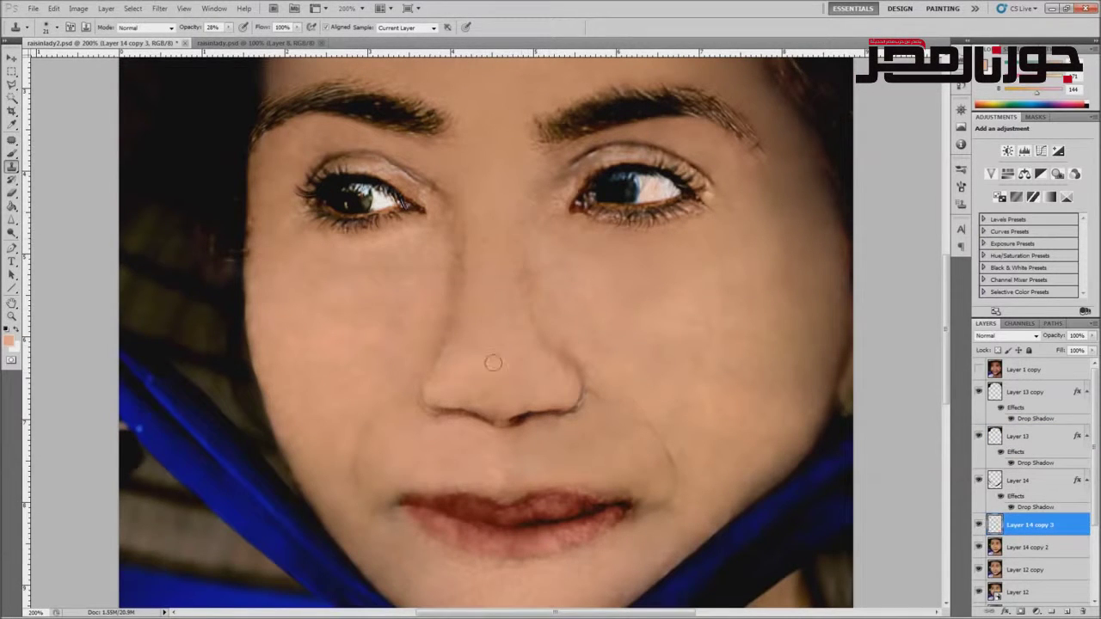
{"action": "key", "text": "ctrl+j"}
{"action": "key", "text": "o"}
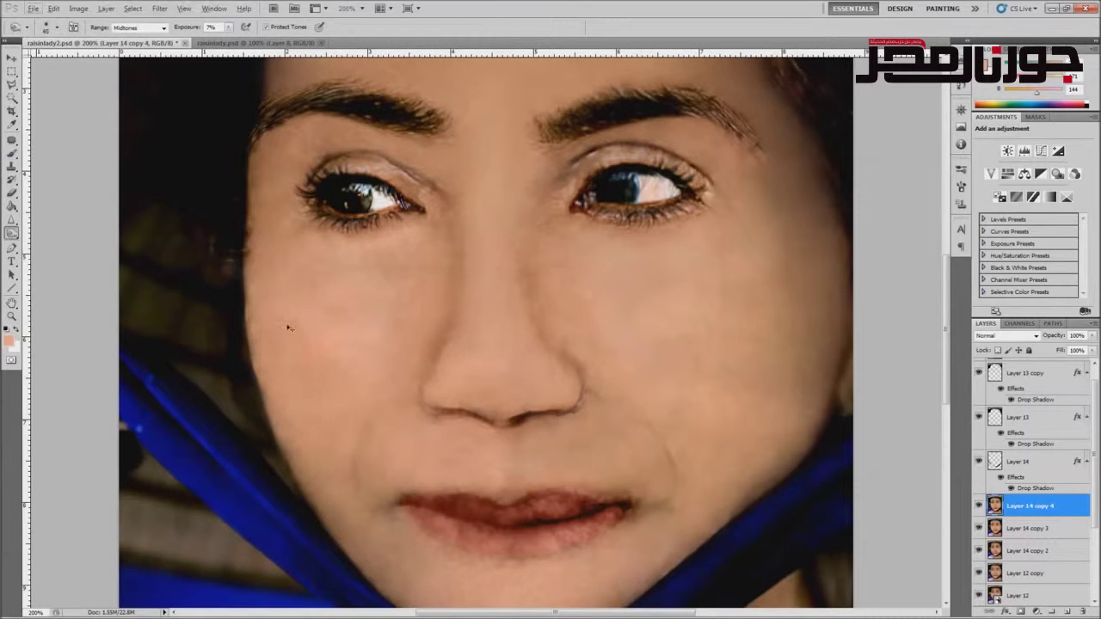
Step: Even out the cheeks, nose edges and upper lip area on Layer 14 copy 4 with the Clone Stamp at 28% opacity
{"action": "key", "text": "ctrl+0"}
{"action": "key", "text": "s"}
{"action": "key", "text": "ctrl+plus"}
{"action": "key", "text": "ctrl+plus"}
{"action": "key", "text": "ctrl+plus"}
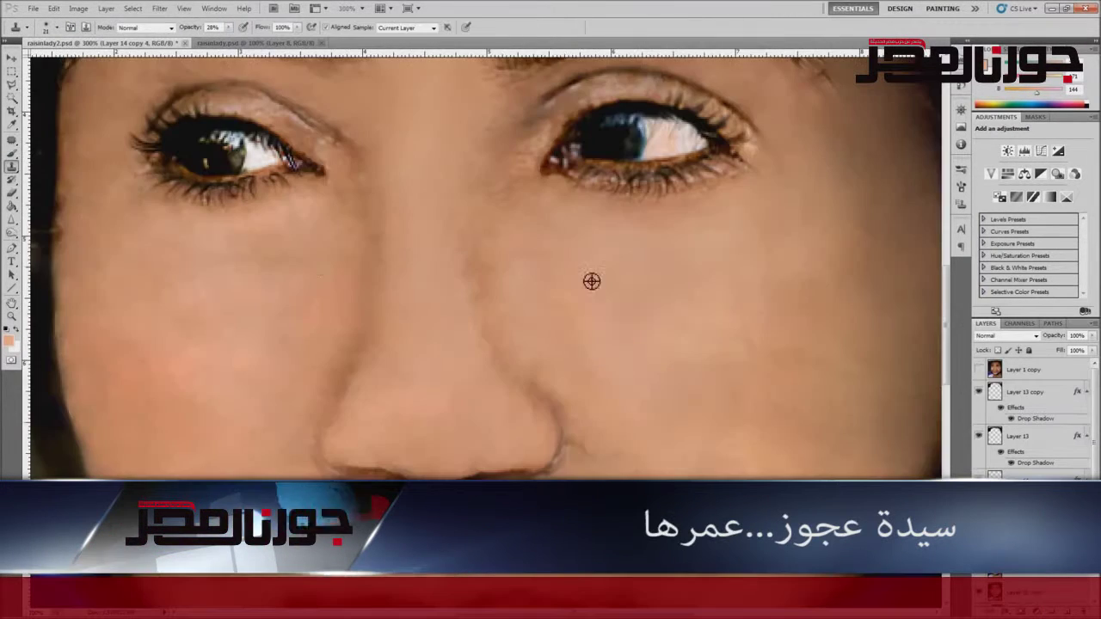
{"action": "scroll", "coordinate": [464, 322], "scroll_direction": "down", "scroll_amount": 1}
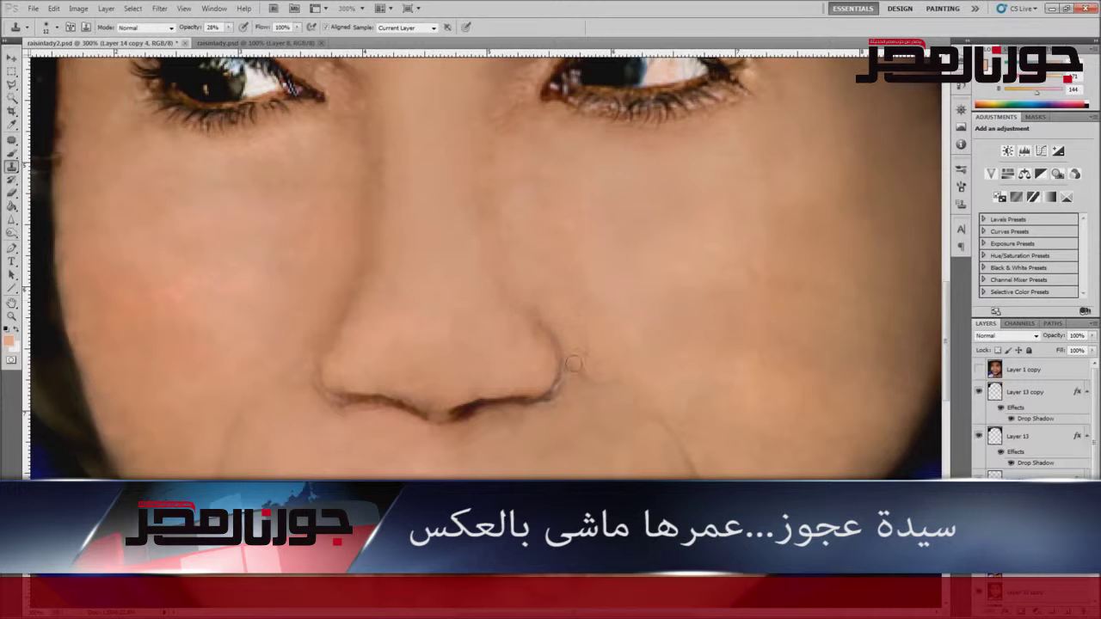
{"action": "scroll", "coordinate": [673, 226], "scroll_direction": "down", "scroll_amount": 3}
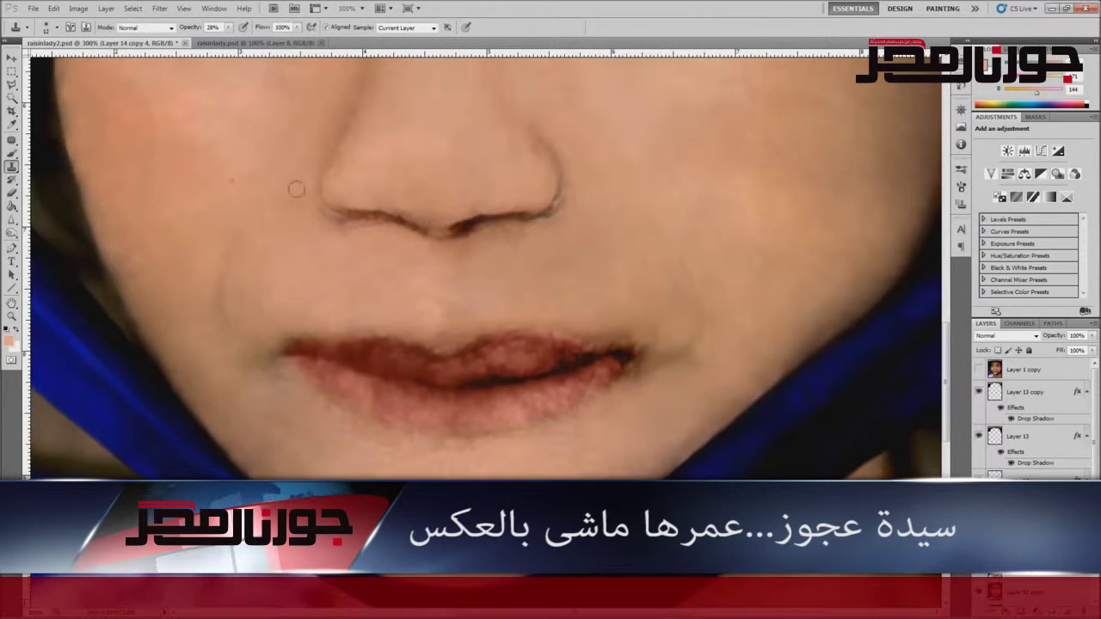
Step: Clone away the remaining smile lines beside the mouth and duplicate Layer 14 copy 4
{"action": "key", "text": "ctrl+minus"}
{"action": "key", "text": "ctrl+minus"}
{"action": "key", "text": "ctrl+plus"}
{"action": "key", "text": "ctrl+plus"}
{"action": "key", "text": "ctrl+j"}
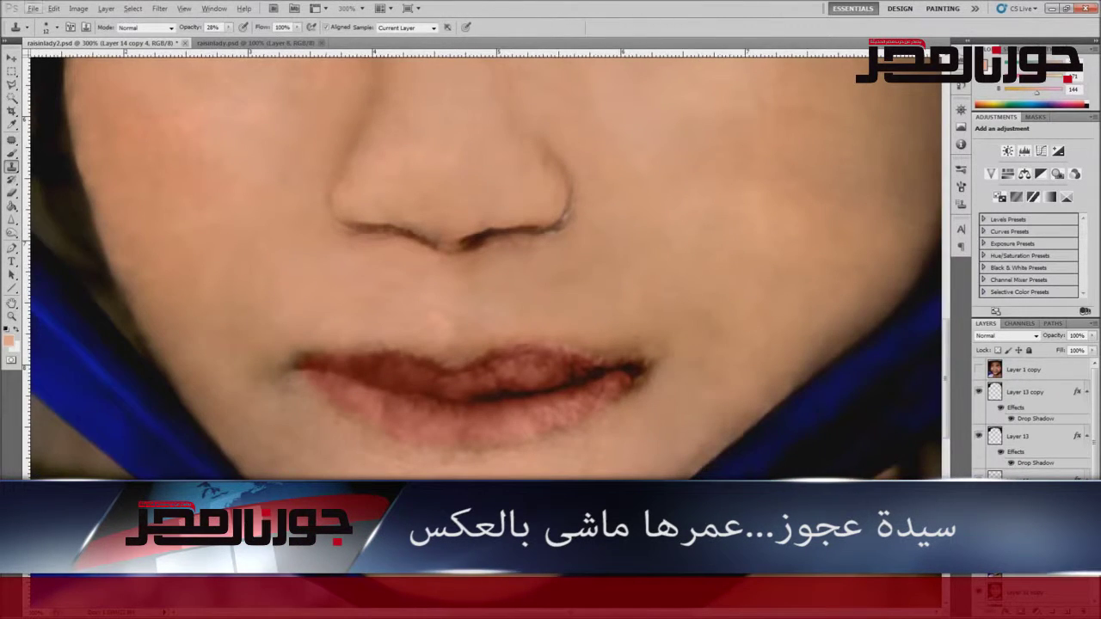
Step: Smooth the skin around the eyes and their inner corners on Layer 14 copy 5 with the Clone Stamp
{"action": "key", "text": "ctrl+minus"}
{"action": "key", "text": "ctrl+plus"}
{"action": "key", "text": "ctrl+plus"}
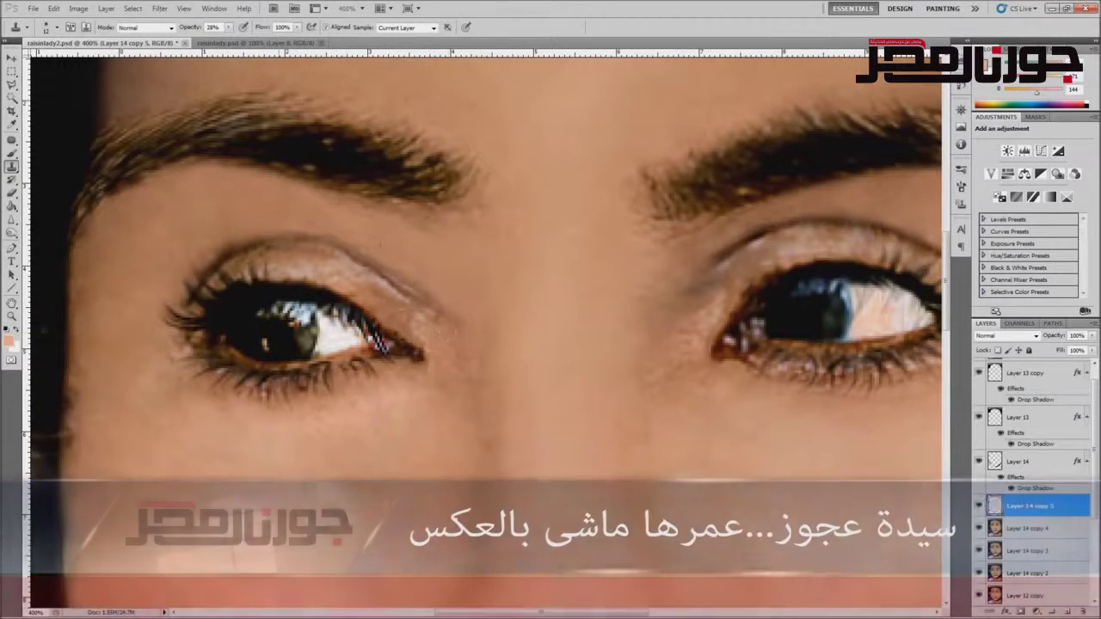
{"action": "scroll", "coordinate": [365, 273], "scroll_direction": "down", "scroll_amount": 3}
{"action": "key", "text": "j"}
{"action": "key", "text": "s"}
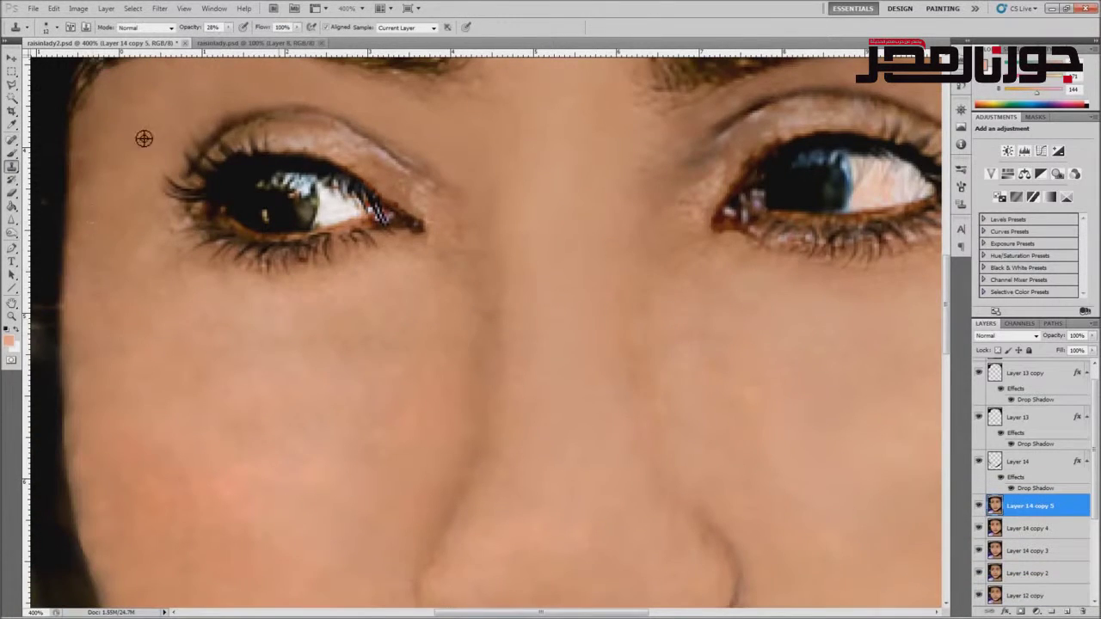
{"action": "scroll", "coordinate": [155, 190], "scroll_direction": "down", "scroll_amount": 10}
{"action": "scroll", "coordinate": [189, 271], "scroll_direction": "up", "scroll_amount": 10}
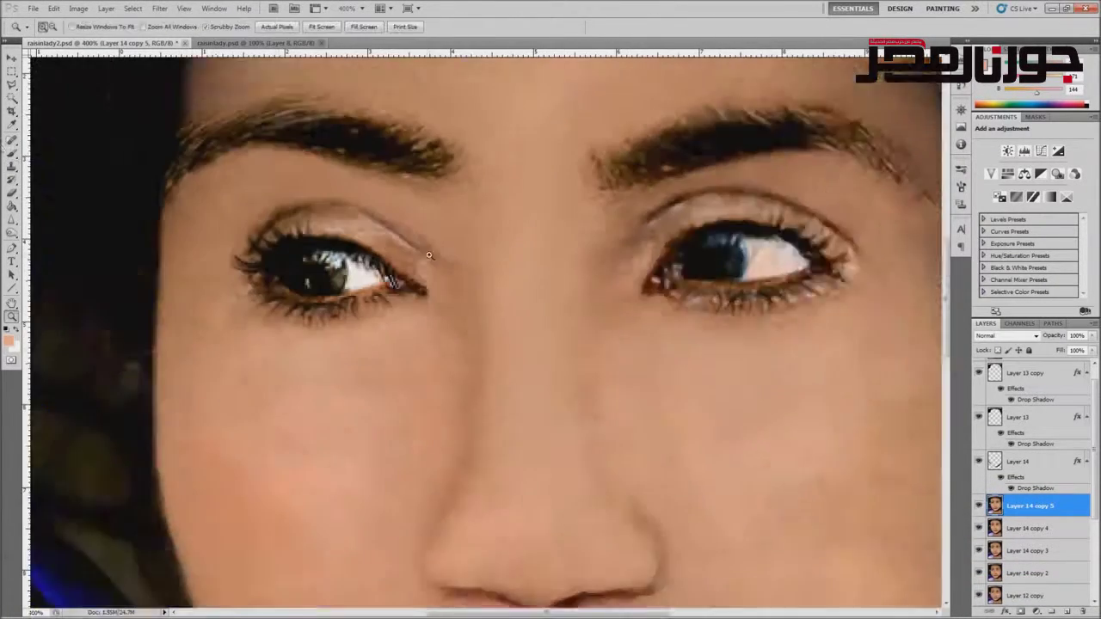
{"action": "scroll", "coordinate": [385, 295], "scroll_direction": "down", "scroll_amount": 1}
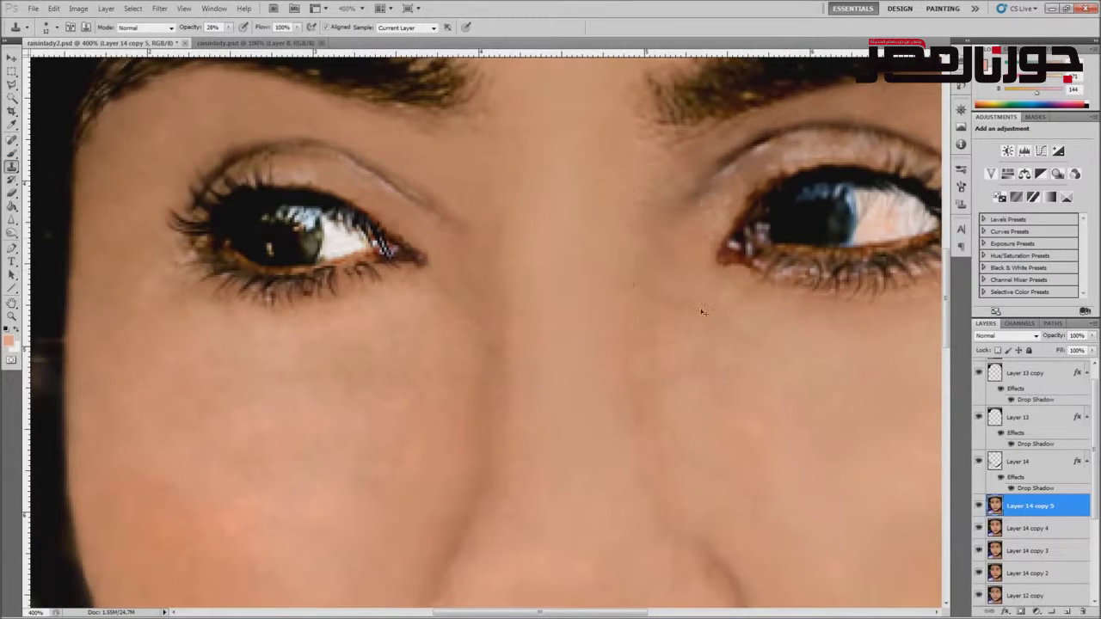
Step: Refine the nose contour, the skin above the mouth and the lip edges on Layer 14 copy 5 with the Clone Stamp
{"action": "scroll", "coordinate": [703, 311], "scroll_direction": "right", "scroll_amount": 8}
{"action": "scroll", "coordinate": [653, 293], "scroll_direction": "up", "scroll_amount": 1}
{"action": "scroll", "coordinate": [592, 318], "scroll_direction": "down", "scroll_amount": 10}
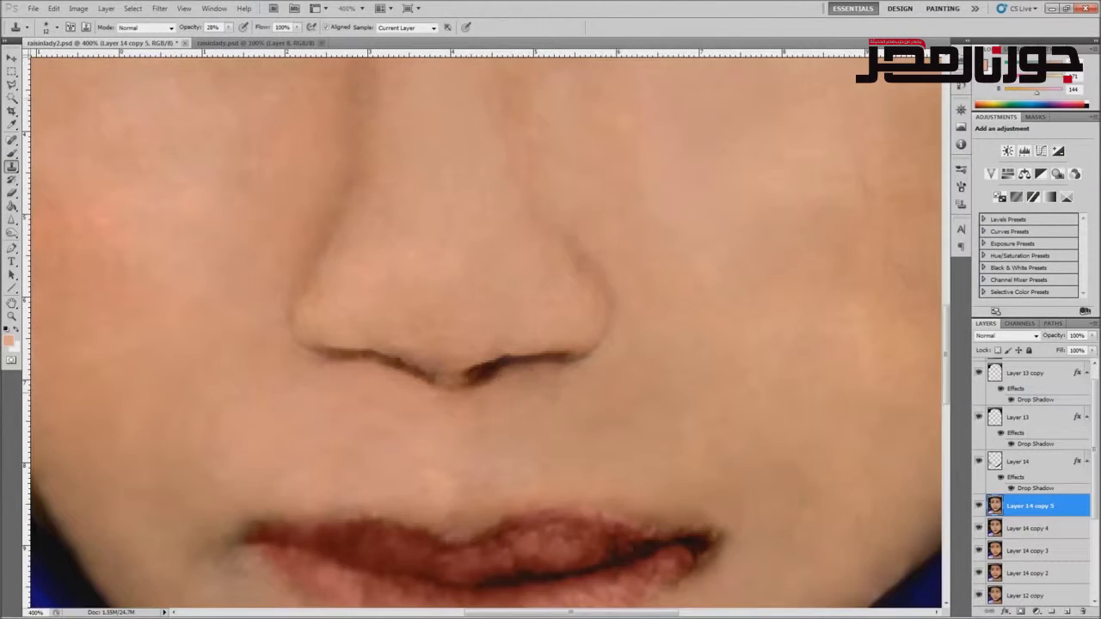
{"action": "scroll", "coordinate": [811, 283], "scroll_direction": "down", "scroll_amount": 3}
{"action": "scroll", "coordinate": [811, 282], "scroll_direction": "up", "scroll_amount": 3}
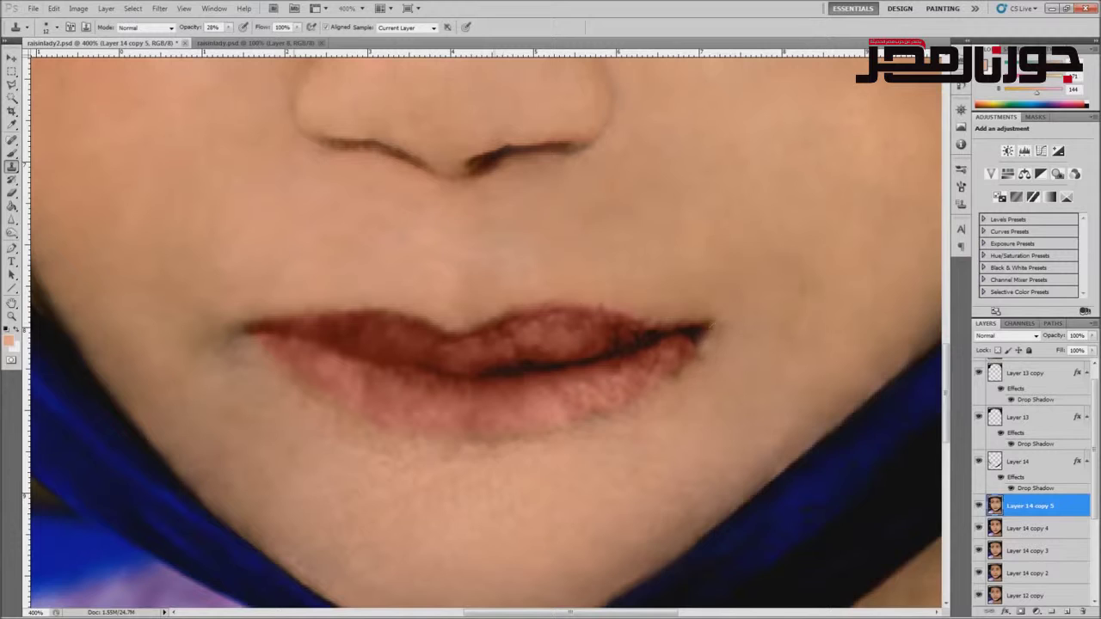
{"action": "scroll", "coordinate": [206, 408], "scroll_direction": "down", "scroll_amount": 3}
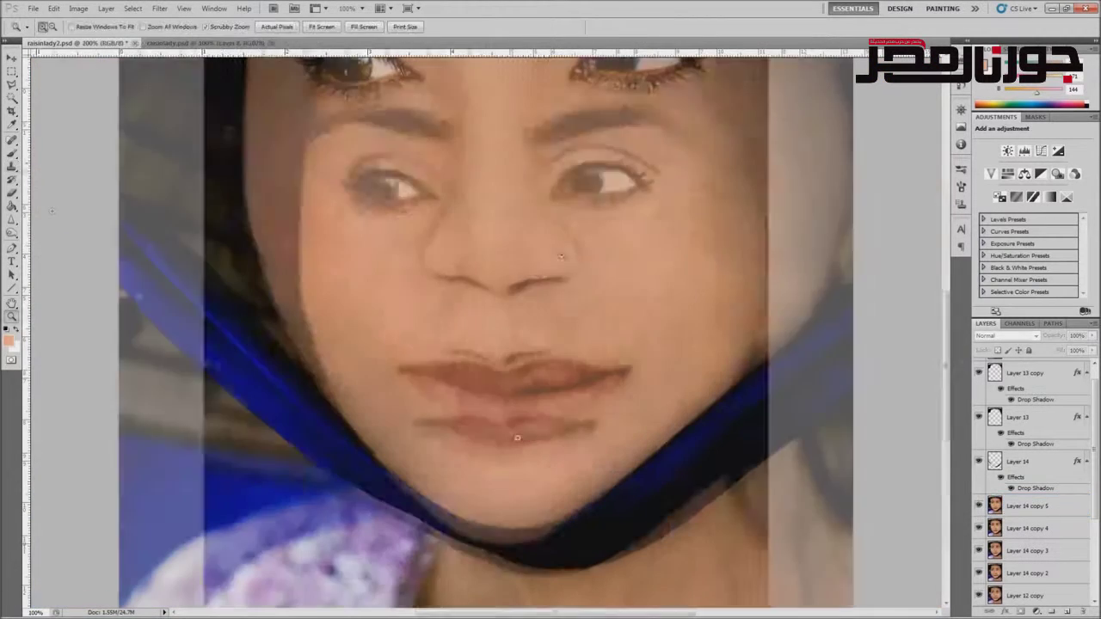